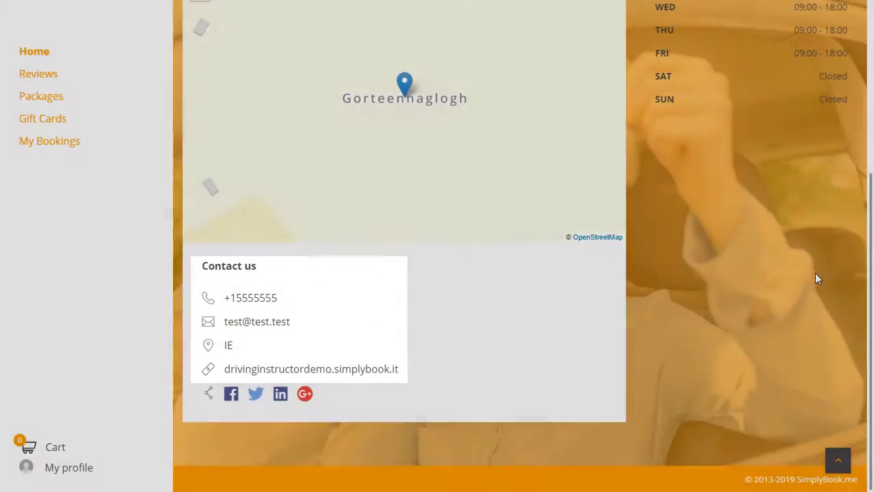
Look over the booking site's home page, start a booking, and view the lessons in the One-off sessions category.
scroll(816, 278, up, 1)
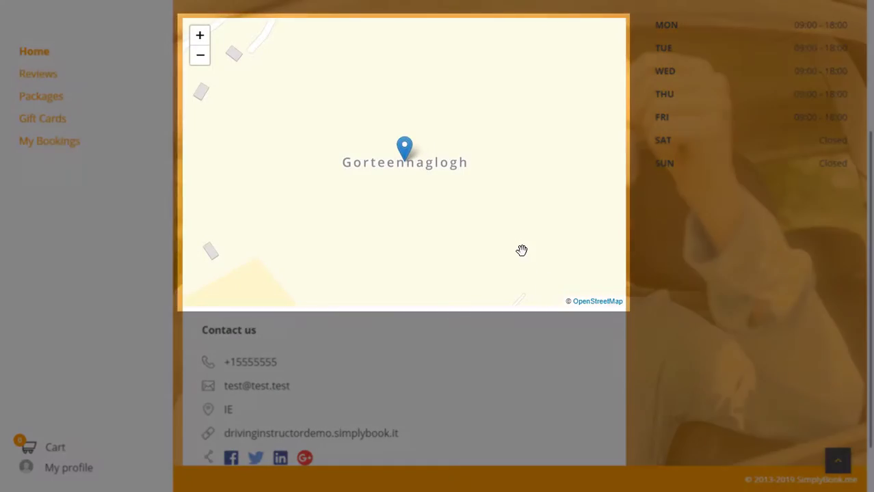
scroll(521, 250, down, 2)
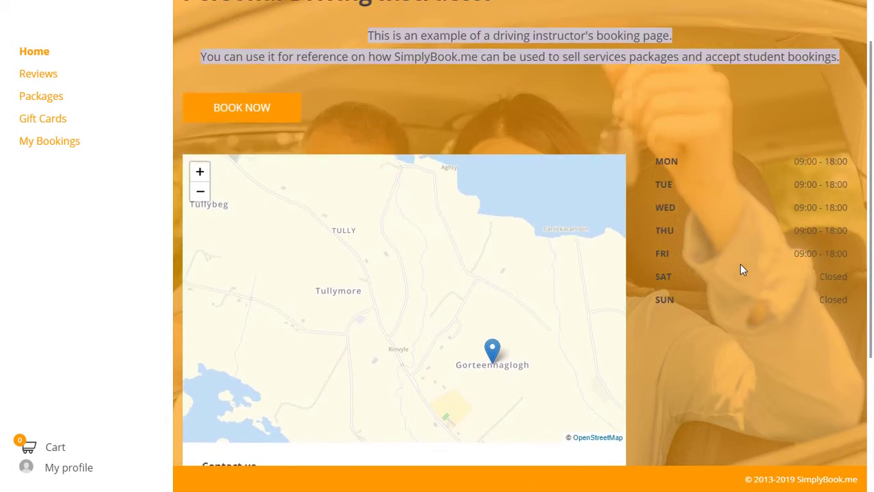
click(279, 173)
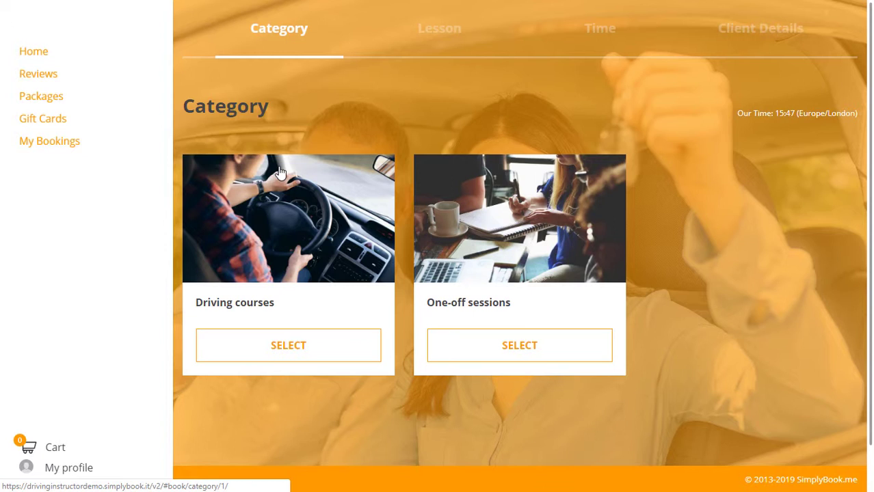
click(540, 347)
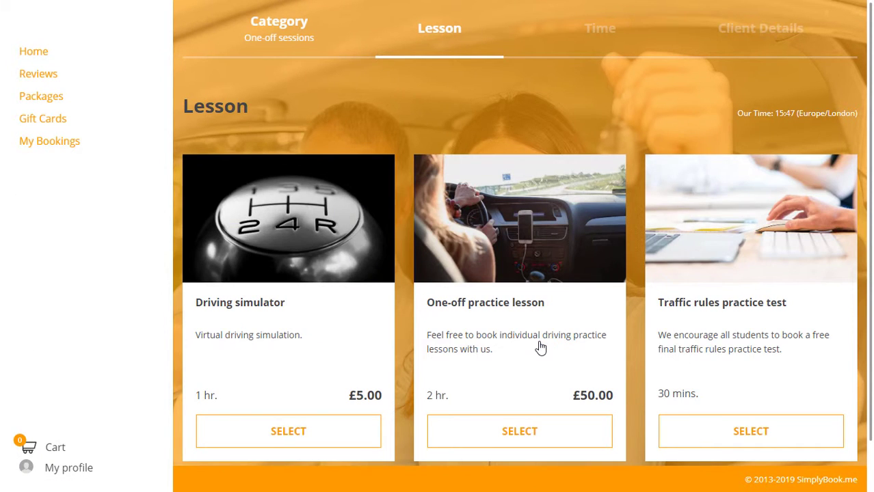
Return to the category choice and view the lessons offered under Driving courses.
click(285, 35)
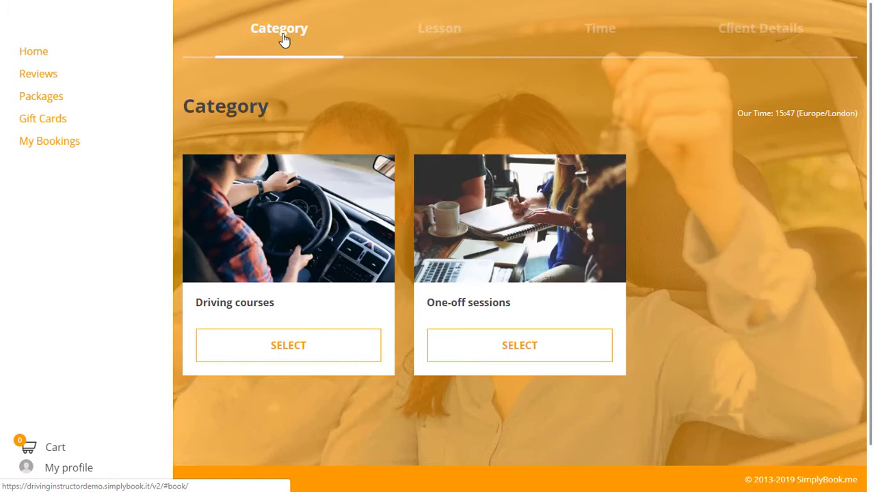
click(340, 347)
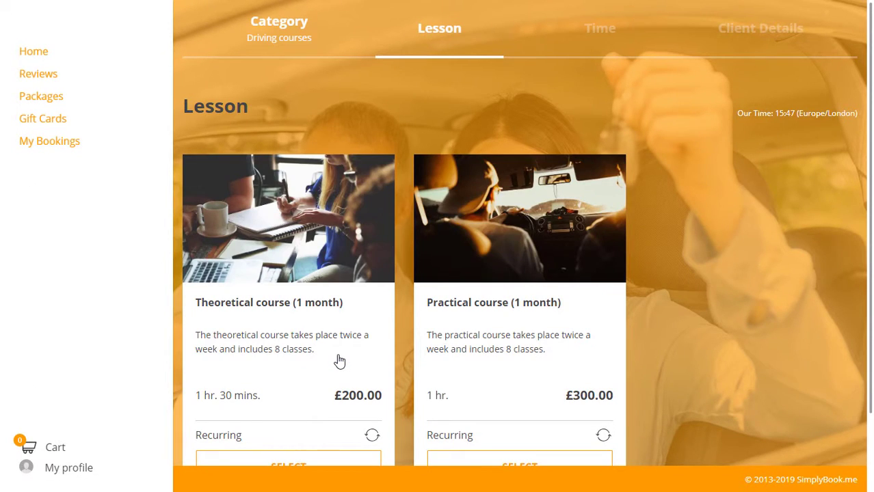
scroll(340, 361, down, 1)
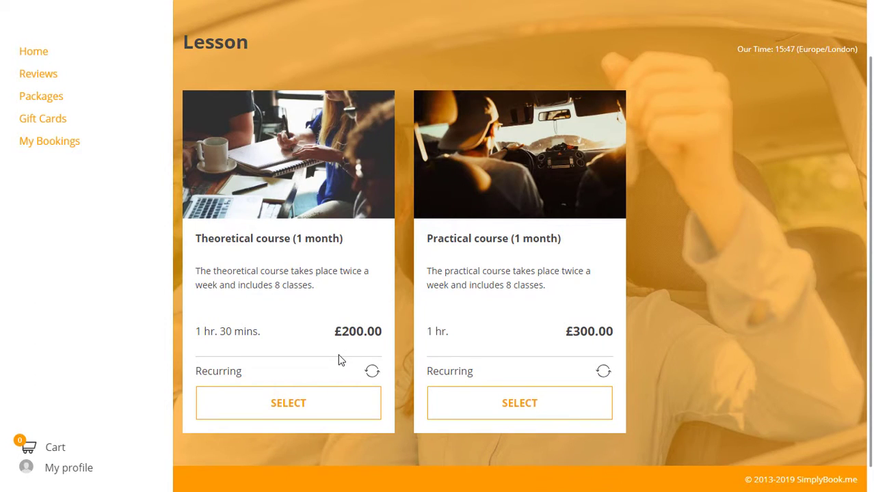
View the full offer of the Full course + bonus sessions package, and close its details.
click(52, 97)
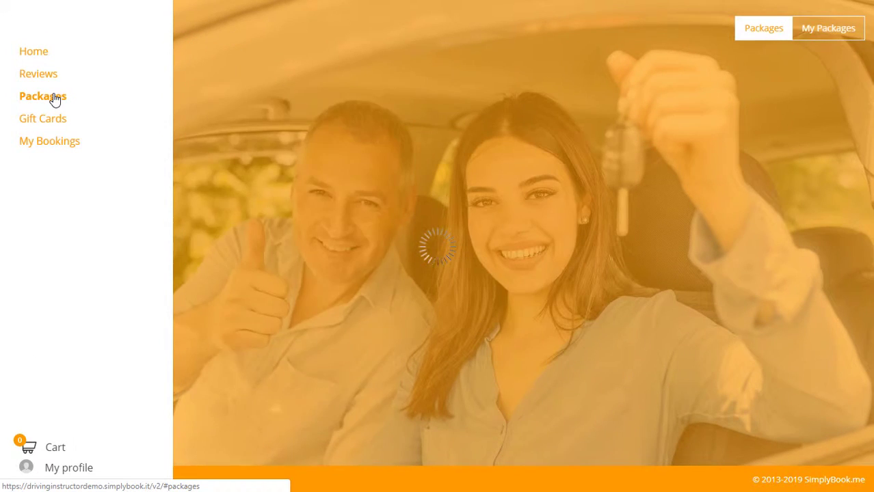
click(349, 380)
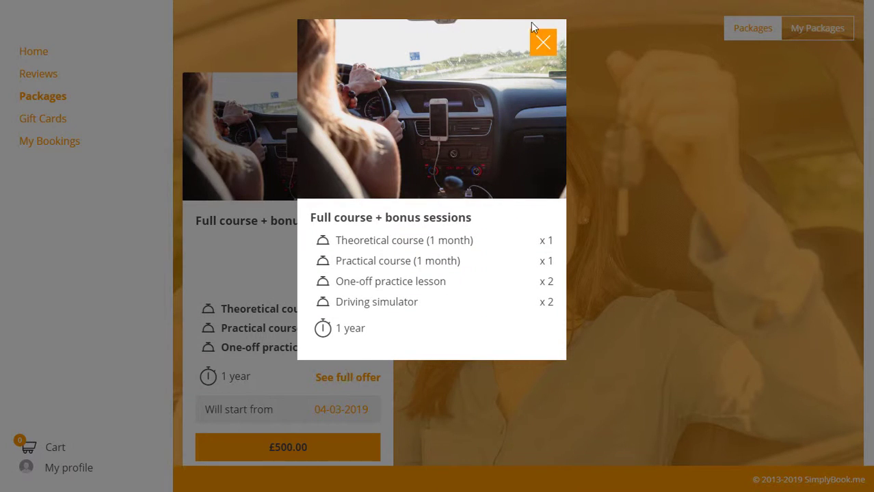
click(543, 41)
Buy the Full course + bonus sessions package for £500.00 with Pay later as the payment method.
click(332, 446)
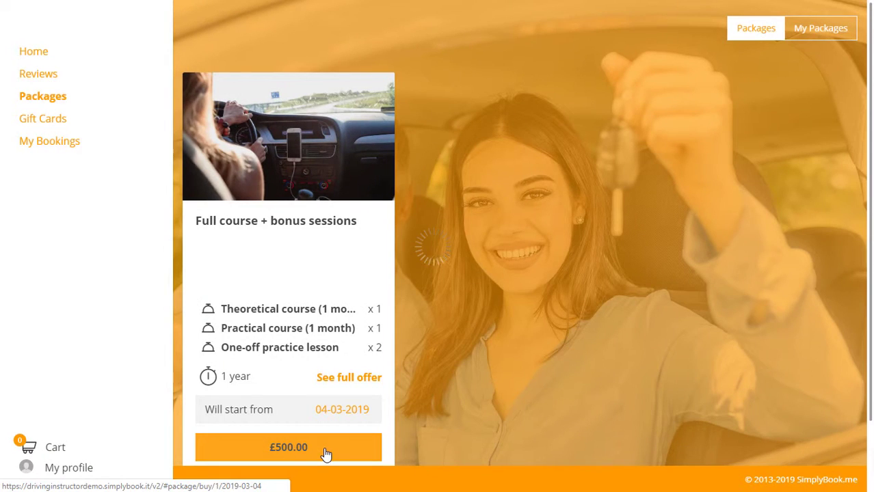
scroll(658, 368, down, 2)
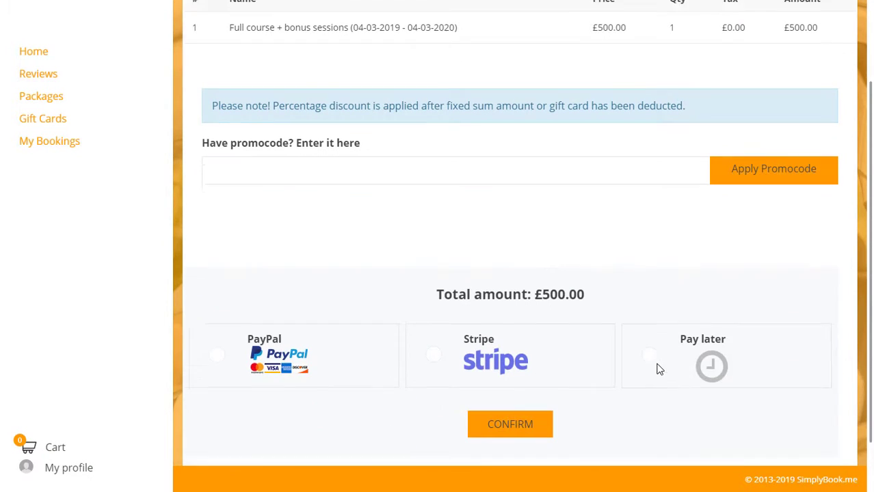
click(650, 335)
click(526, 414)
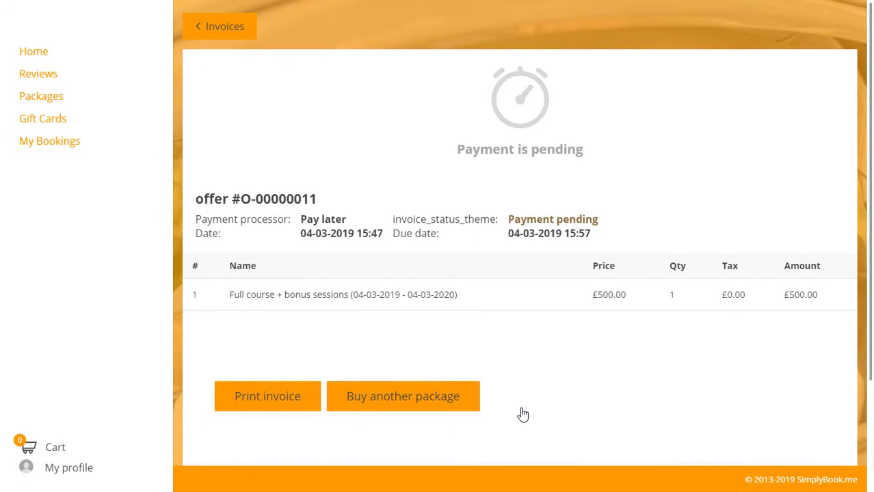
Buy the £500.00 Full course gift card with Pay later as the payment method.
click(52, 120)
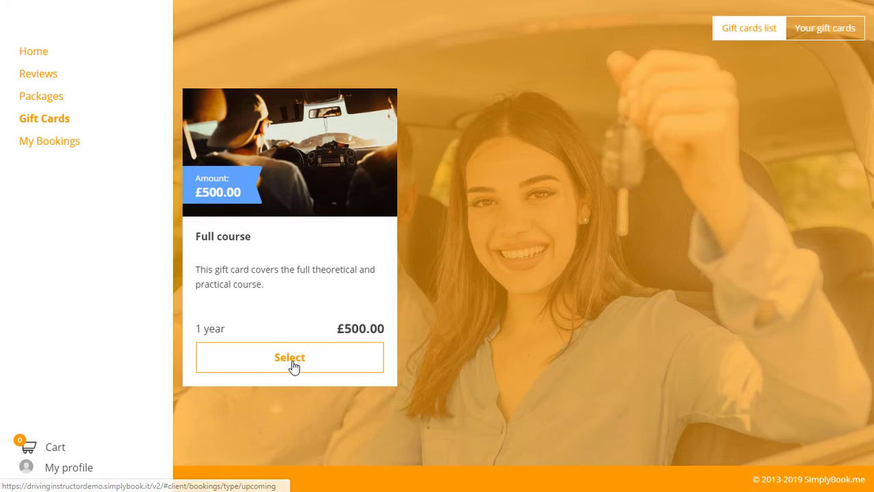
click(296, 372)
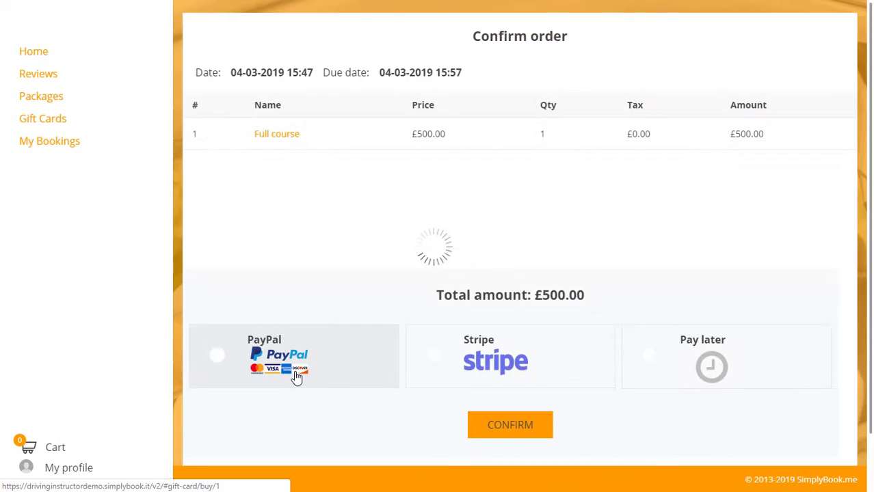
click(649, 355)
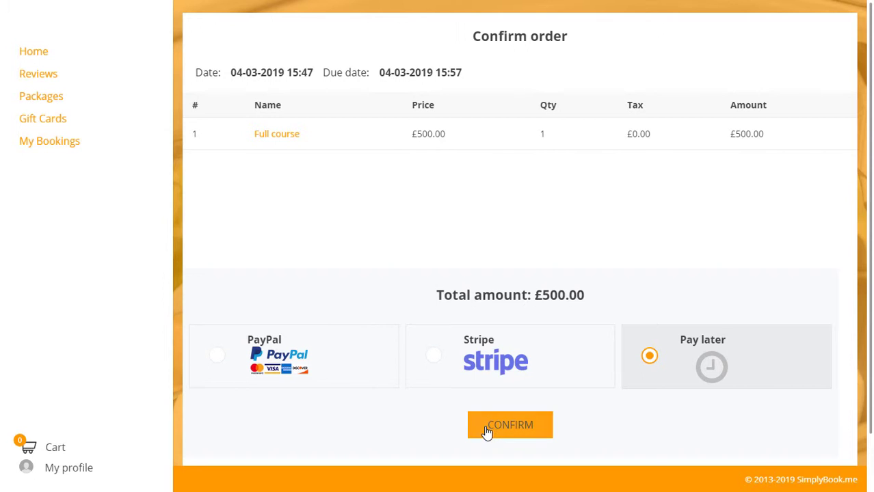
click(487, 428)
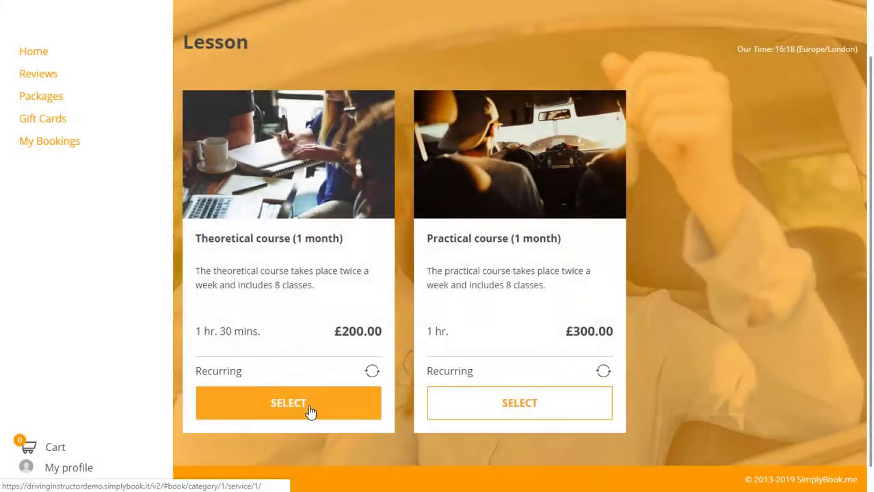
Choose Theoretical course (1 month) for a booking starting on 12 March 2019 at 10:00.
click(312, 404)
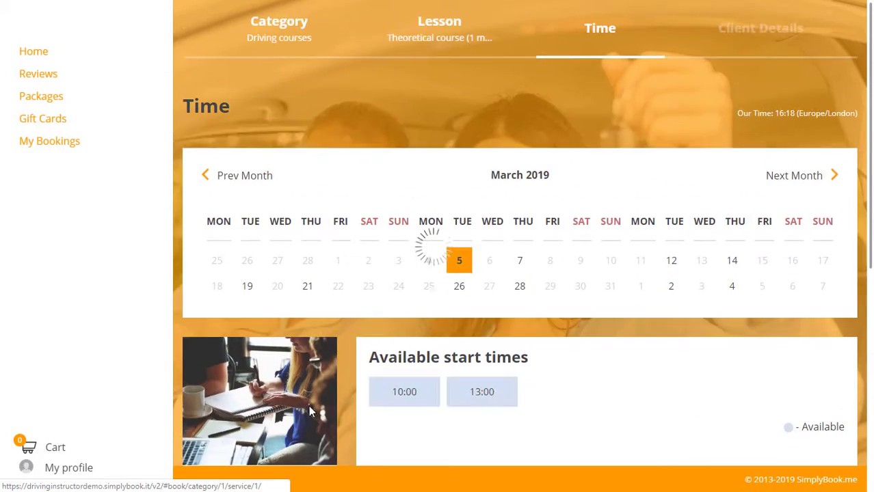
click(521, 260)
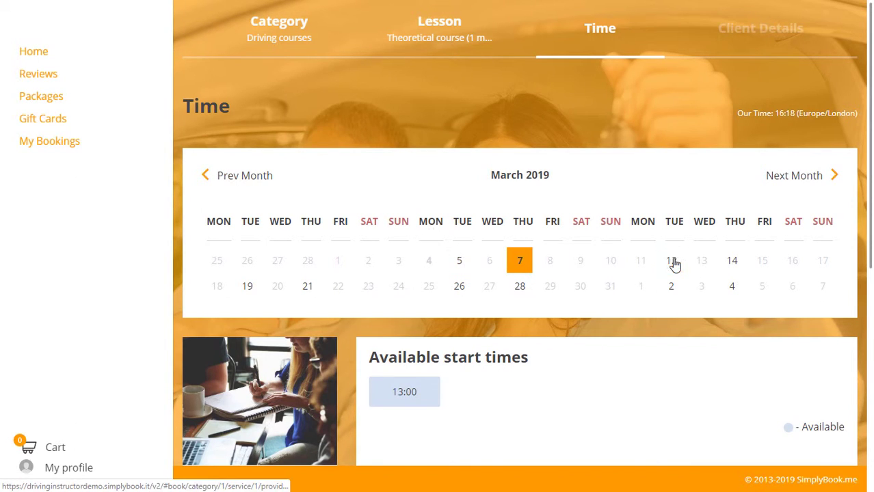
click(671, 262)
click(404, 400)
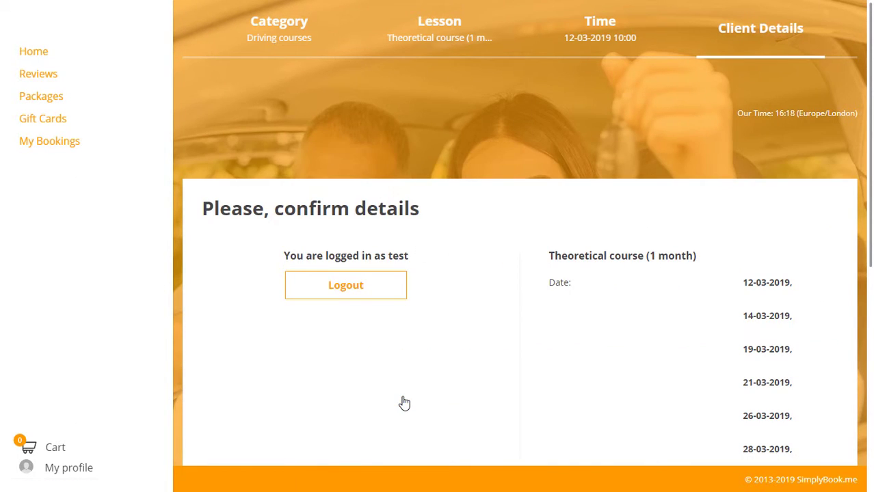
Review the class dates and start time of the theoretical course, and submit the booking.
scroll(804, 335, down, 3)
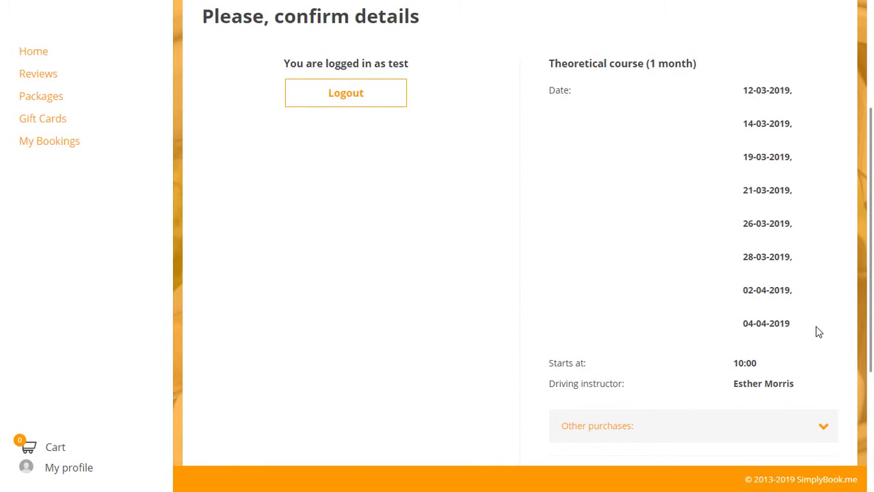
scroll(817, 332, down, 3)
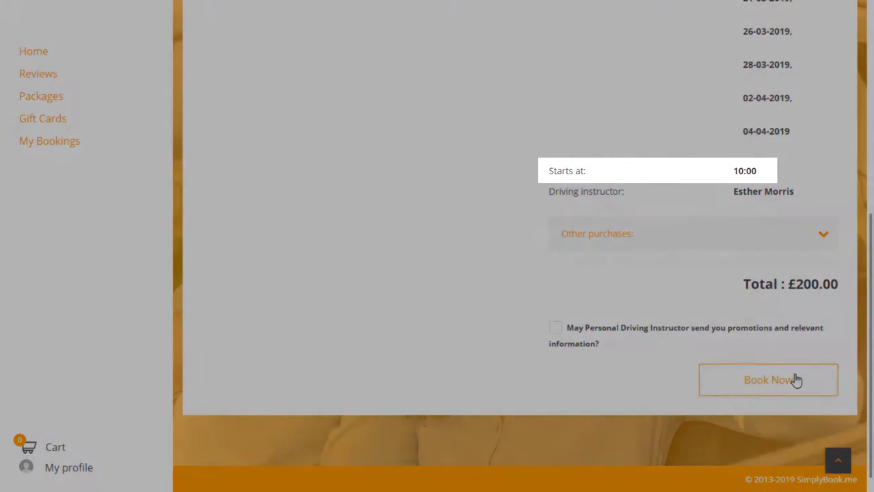
click(796, 381)
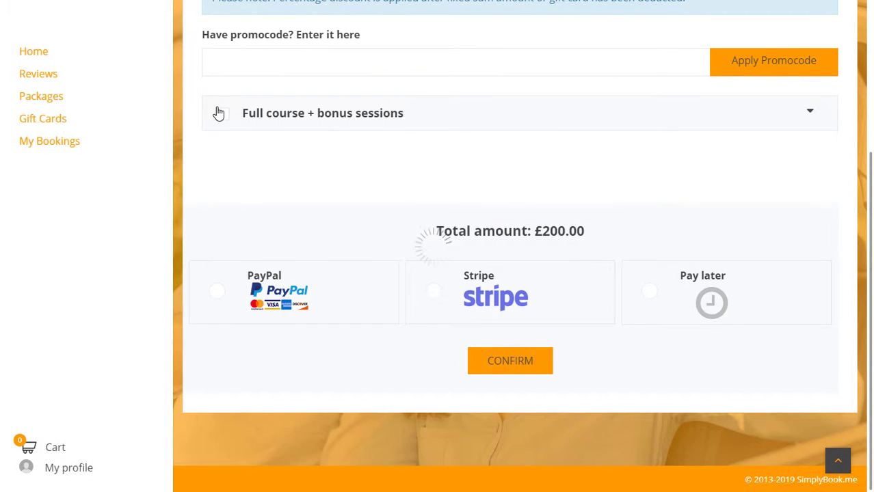
Pay for the theoretical course with the purchased Full course + bonus sessions package, and confirm the order.
click(218, 113)
click(813, 169)
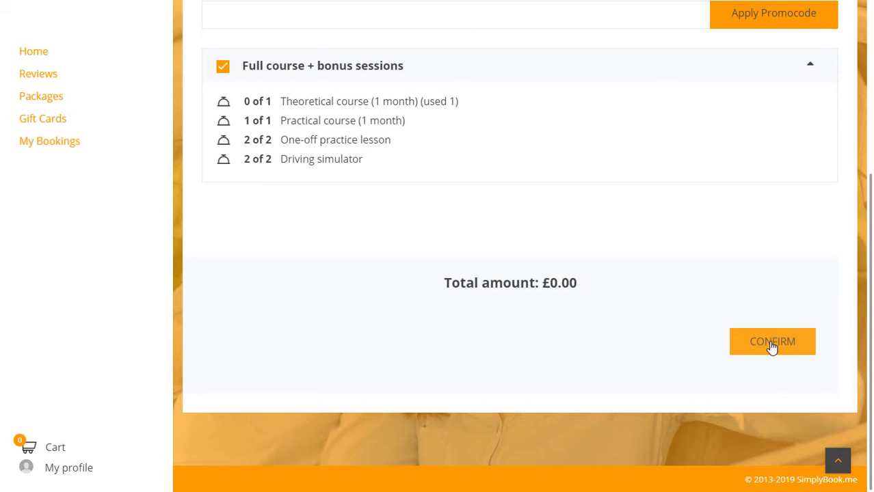
click(771, 346)
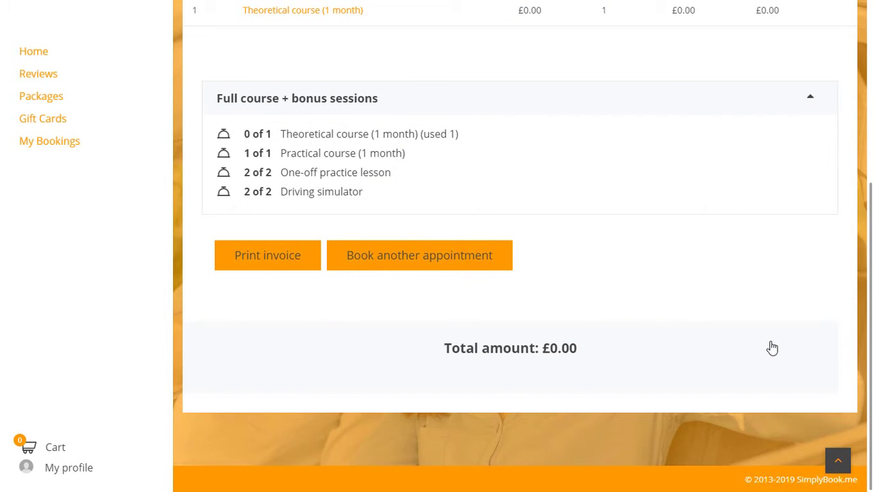
Open the client's bookings and cancel the theoretical course class on 07-03-2019.
click(37, 140)
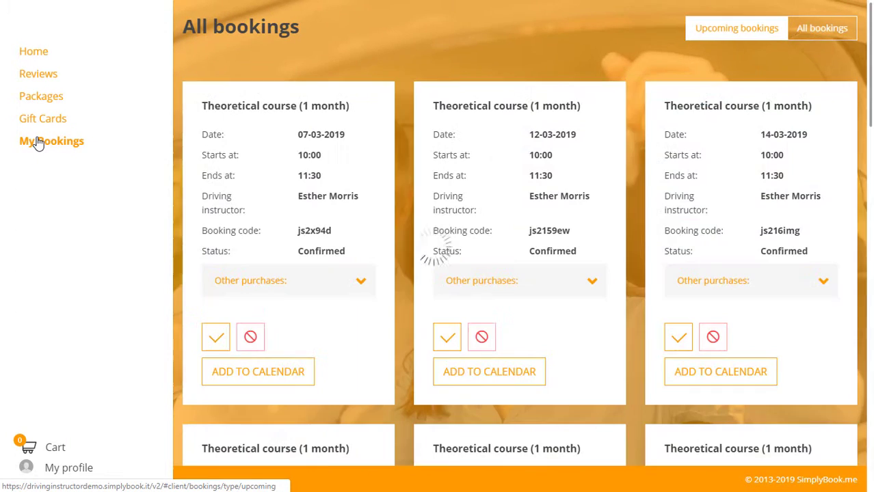
click(251, 337)
click(357, 104)
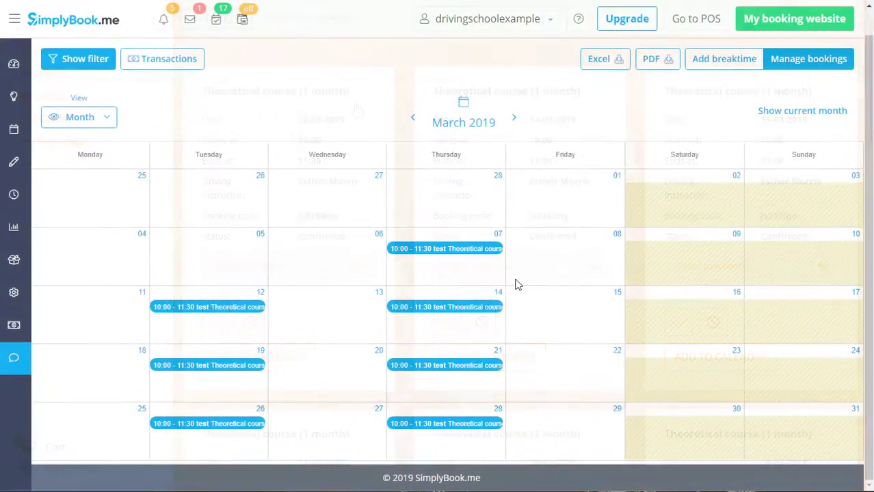
In the admin calendar, edit the 14 March theoretical course booking to start on 19-03-2019 at 13:00.
click(482, 307)
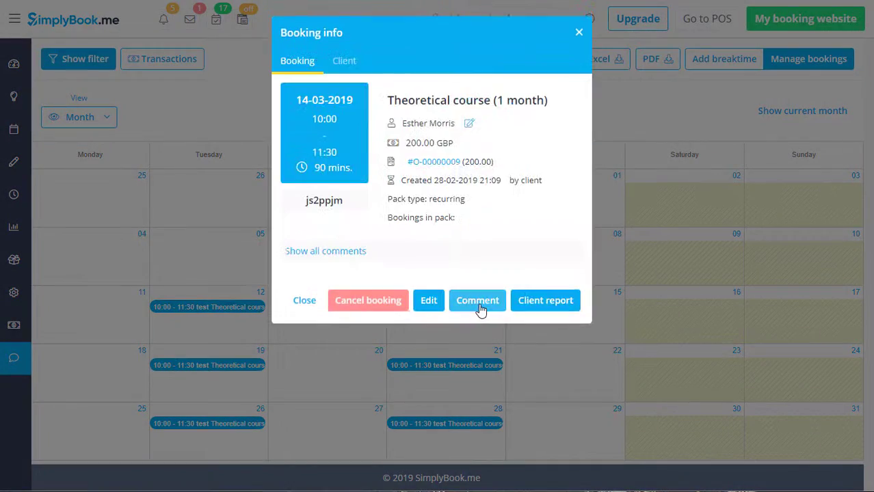
click(439, 305)
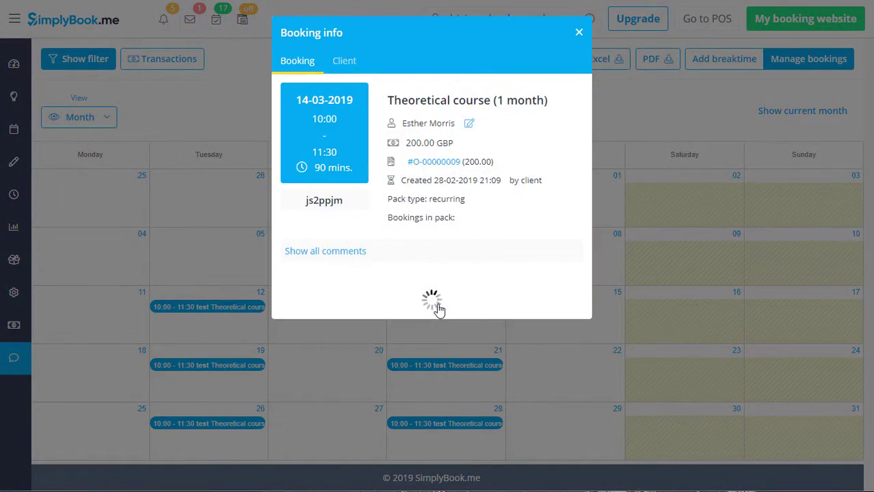
click(423, 181)
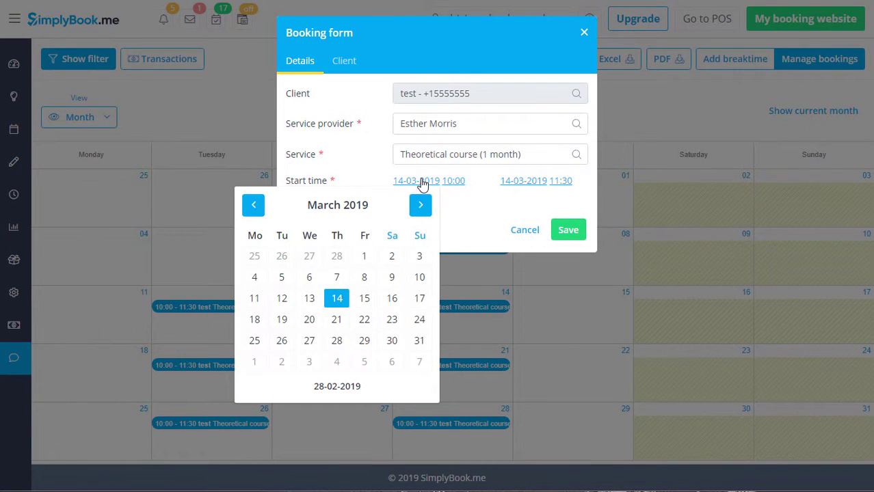
click(284, 326)
click(453, 182)
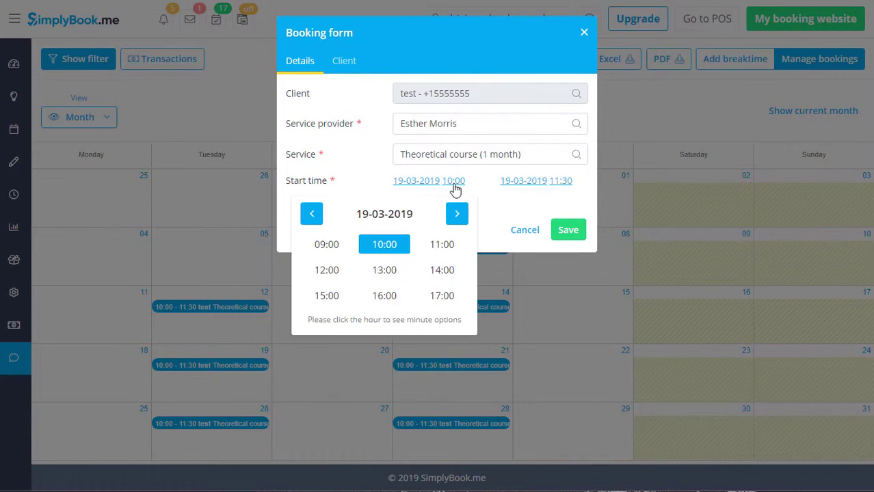
click(384, 270)
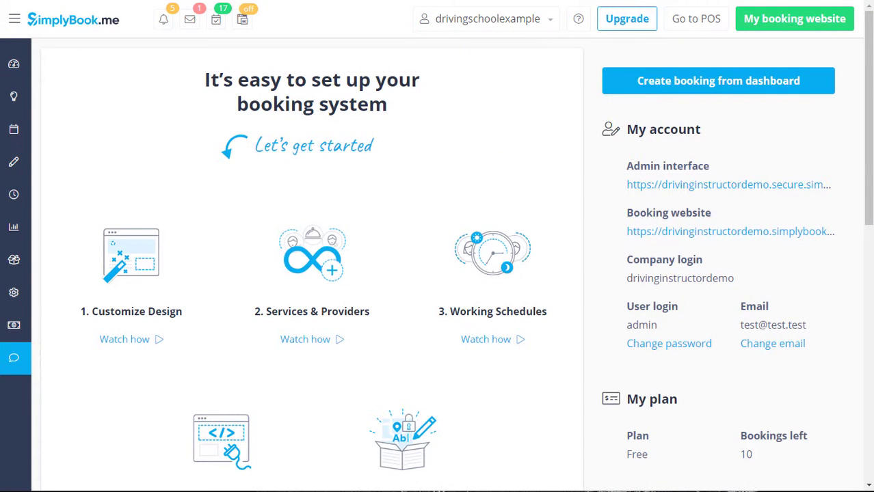
Browse the admin management sections, open the custom features page, and show only the activated features.
click(15, 164)
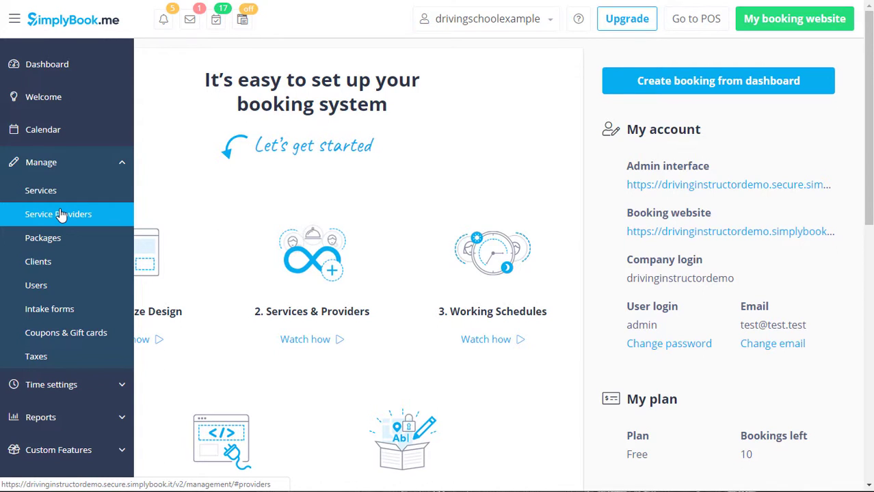
click(43, 451)
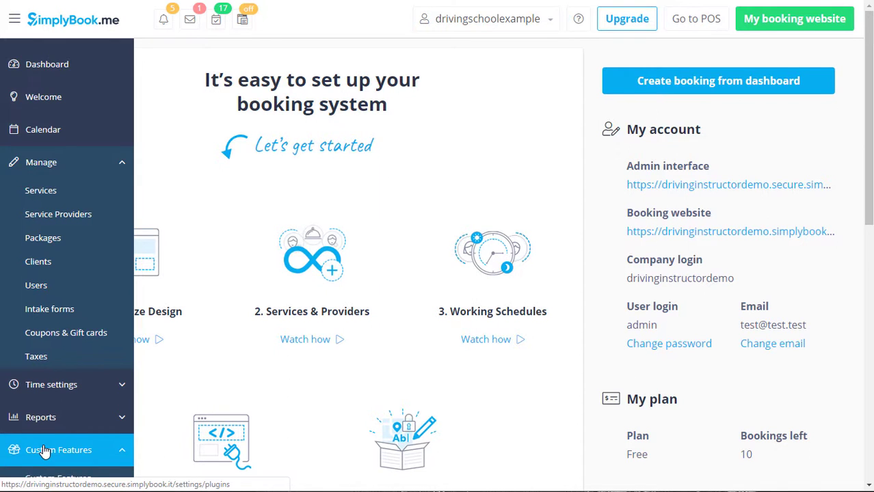
click(44, 448)
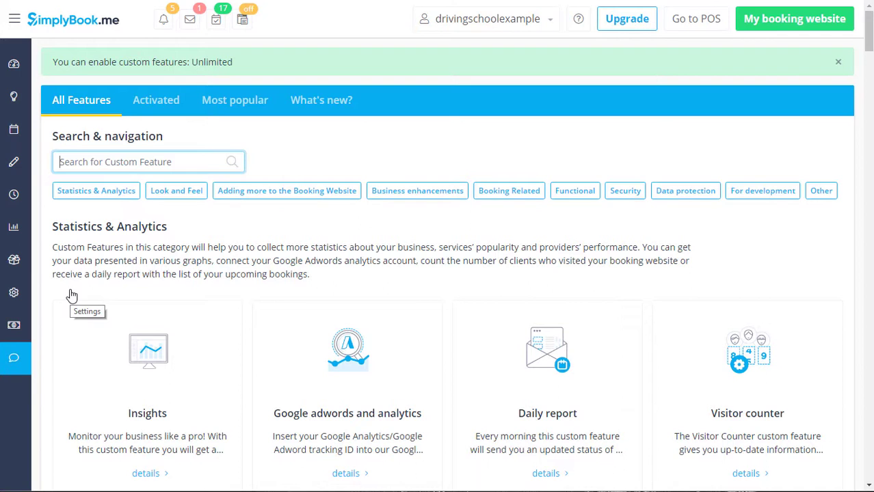
click(150, 115)
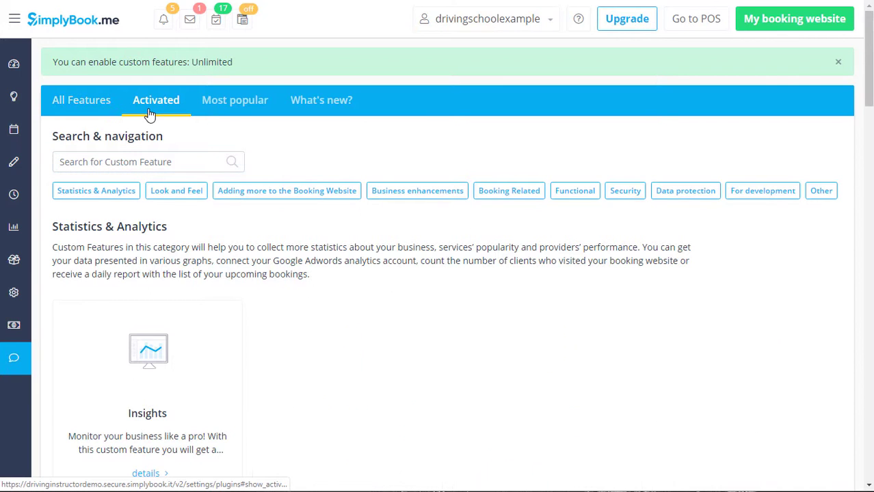
Go to the features for adding more to the booking website and look through the activated custom features.
click(359, 192)
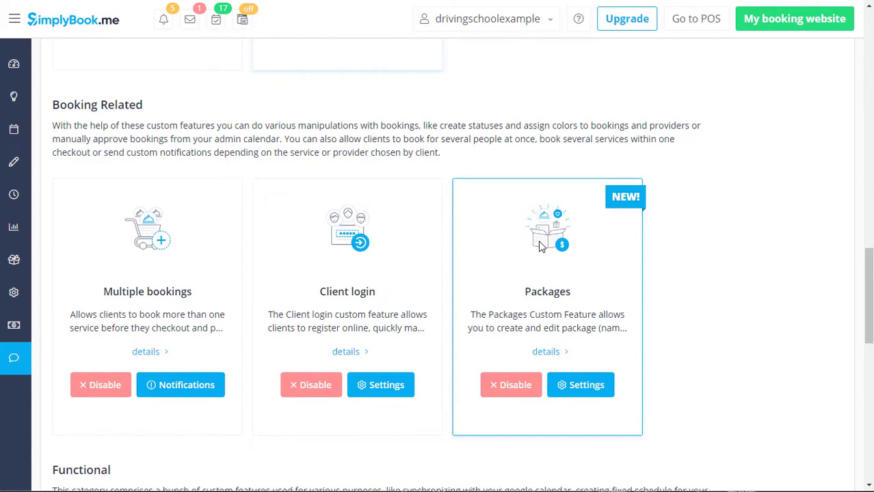
scroll(540, 246, up, 5)
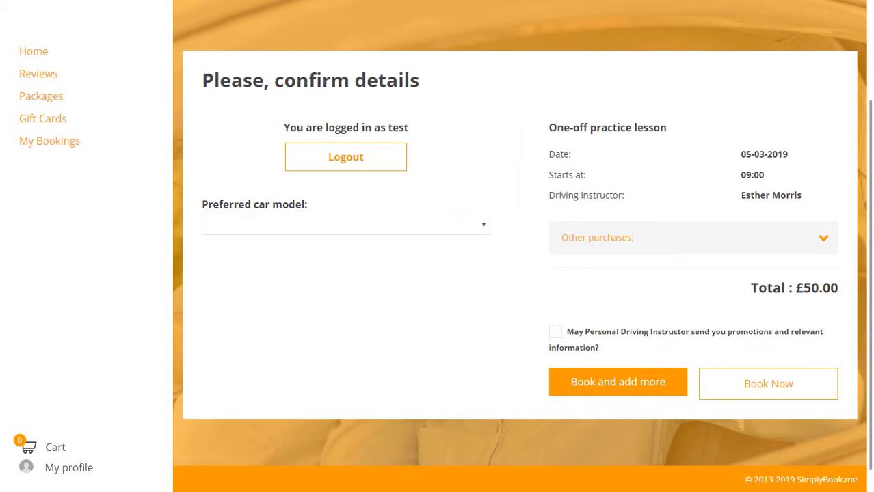
On the booking website, choose Volkswagen up! as the preferred car model and book the one-off practice lesson with the option to add more.
click(450, 228)
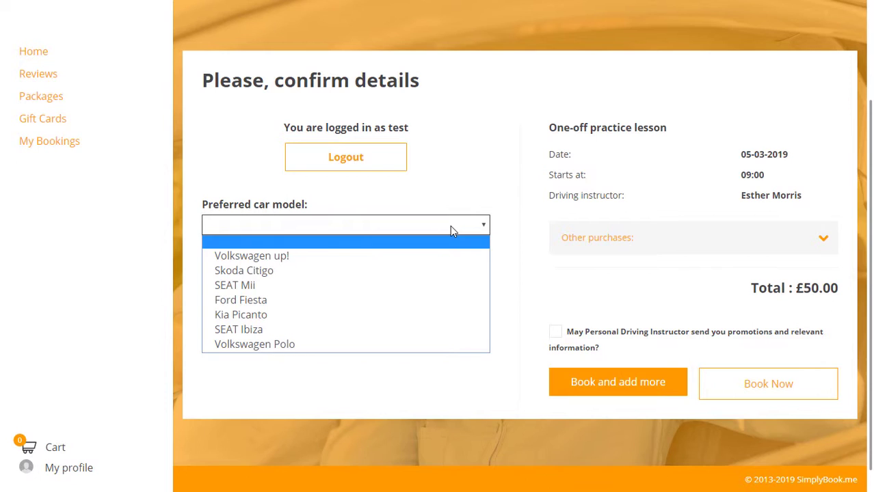
click(435, 257)
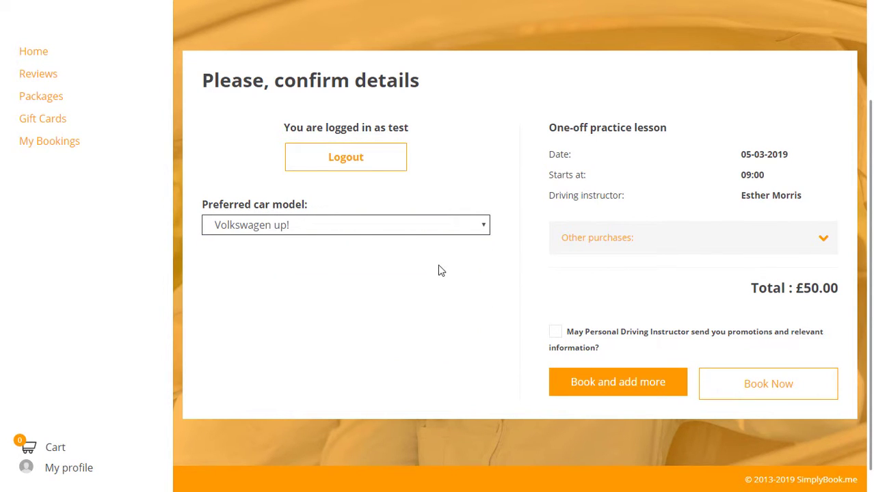
click(599, 384)
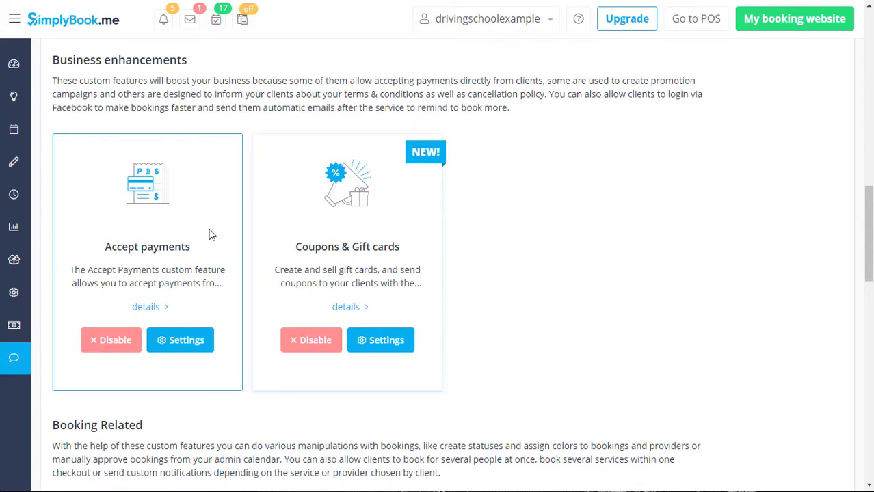
Open the admin settings of Appointment at fixed time and view the start times for Theoretical course (1 month) and Practical course (1 month).
scroll(210, 234, down, 5)
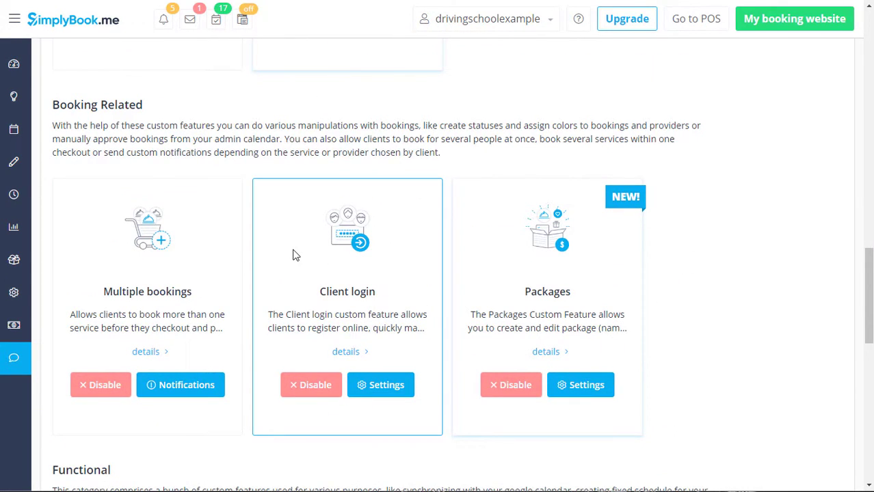
scroll(296, 255, down, 6)
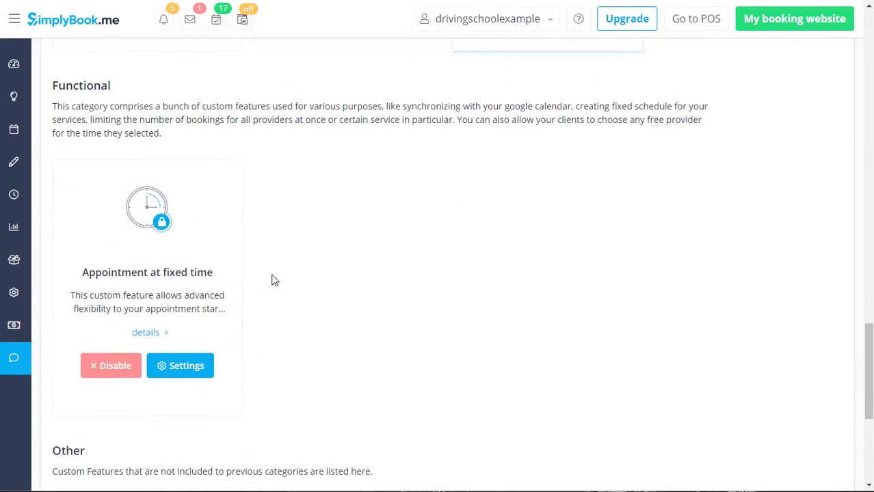
click(198, 367)
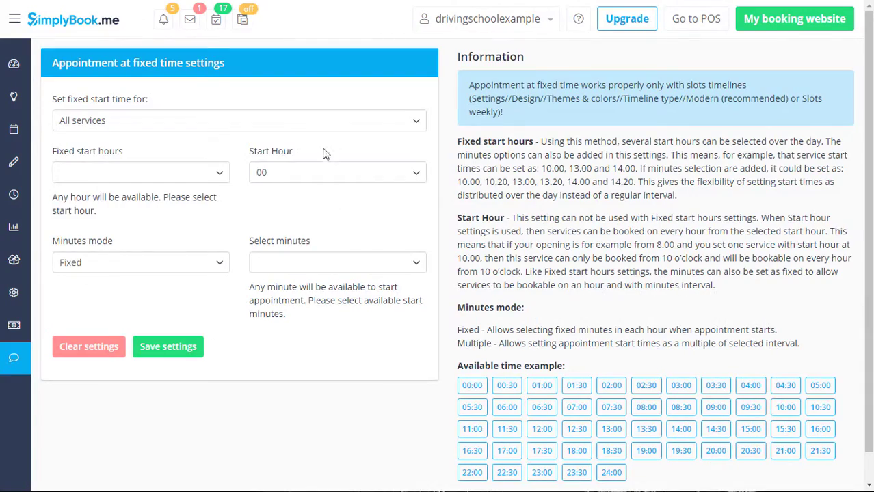
click(322, 123)
click(316, 152)
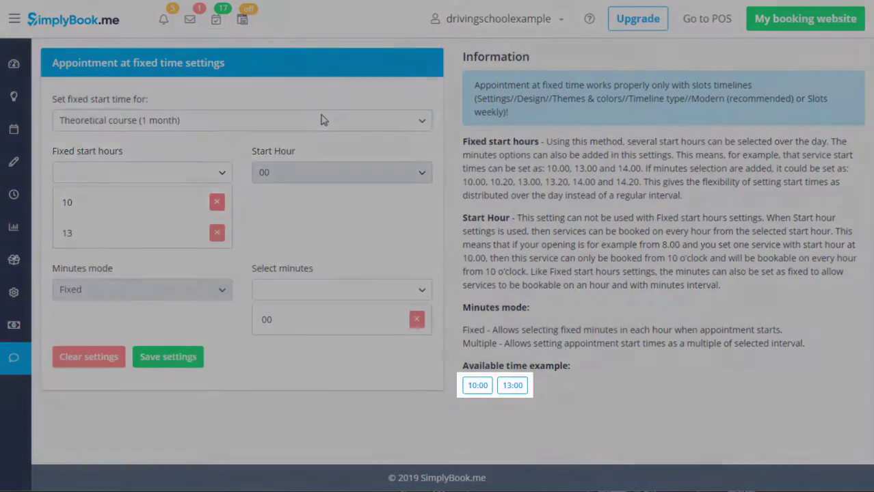
click(321, 121)
click(318, 164)
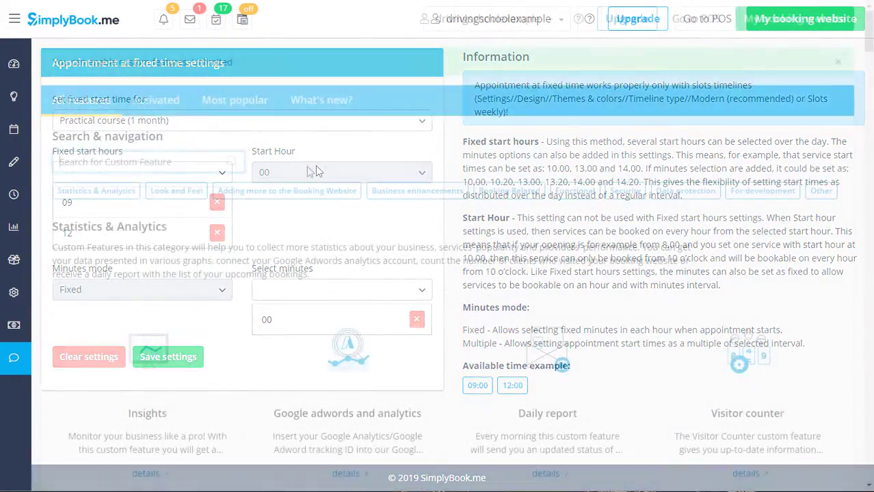
Show only the activated custom features and open the Point of Sale from its feature entry.
click(169, 106)
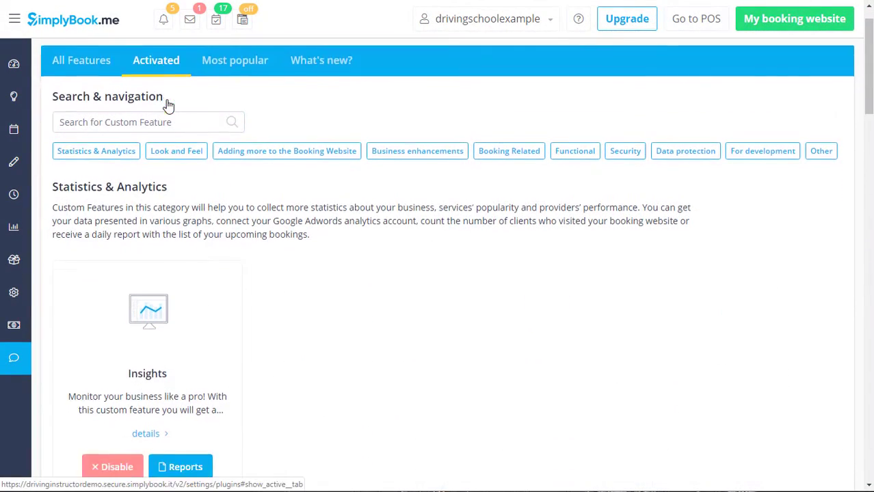
scroll(167, 100, down, 3)
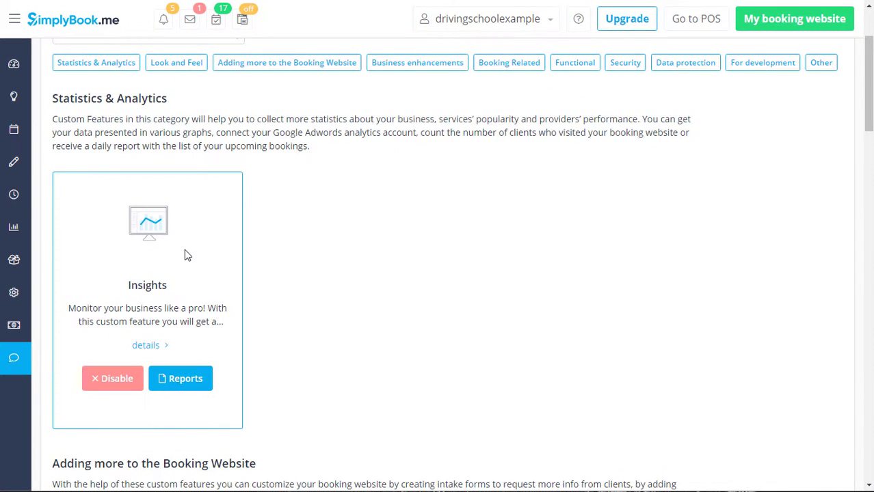
scroll(185, 249, down, 20)
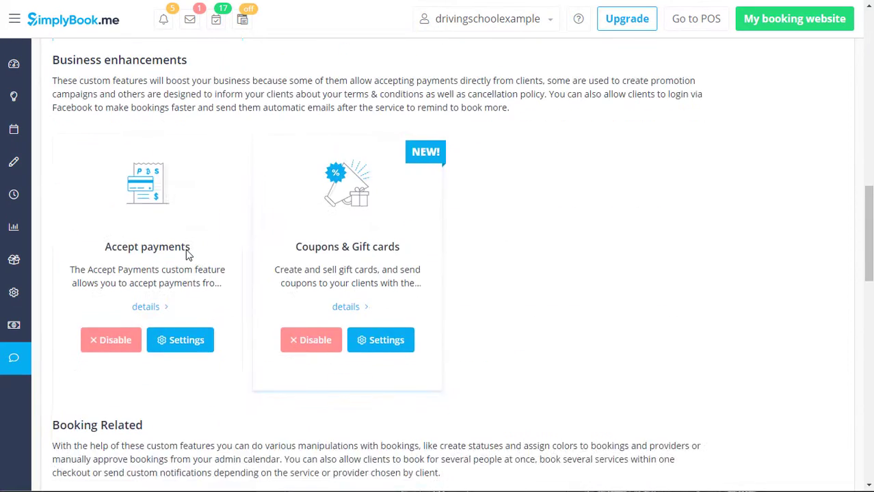
scroll(188, 249, down, 5)
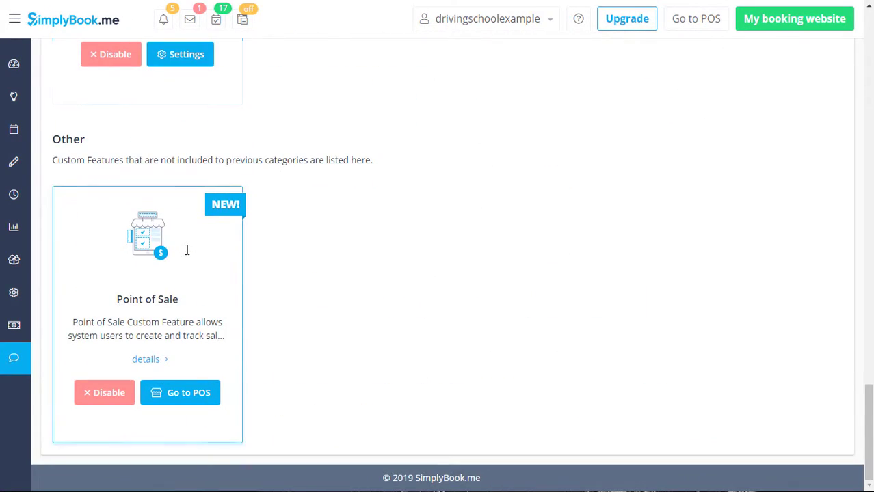
click(201, 386)
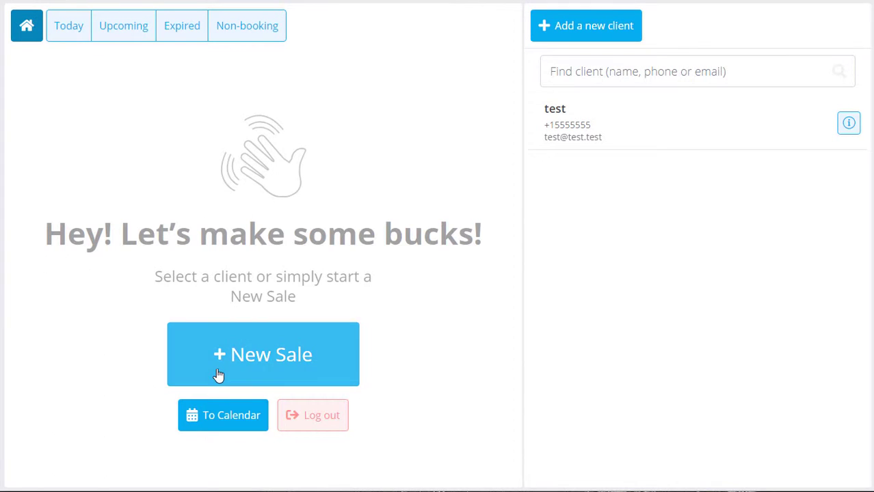
Start a new point-of-sale sale for a guest client and open the service selection.
click(217, 377)
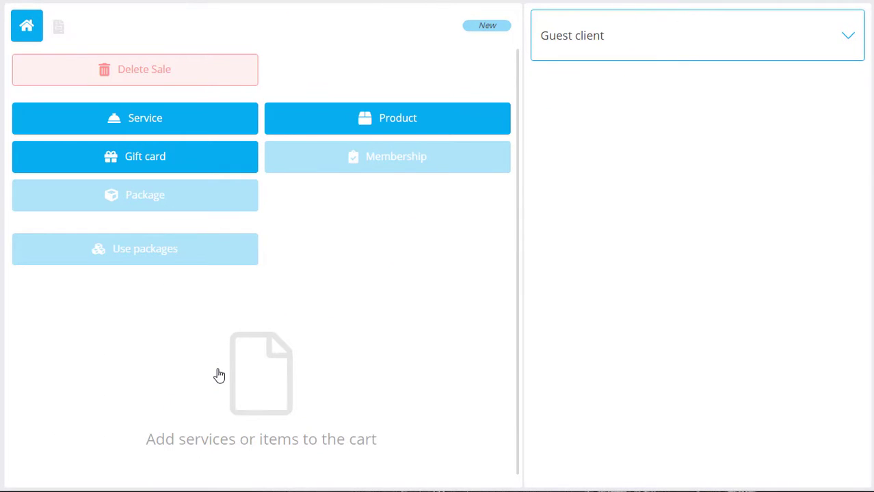
click(194, 126)
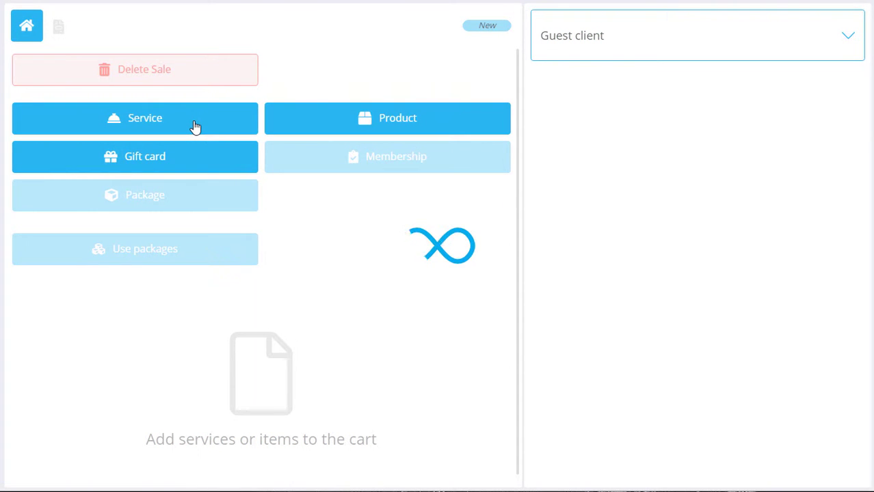